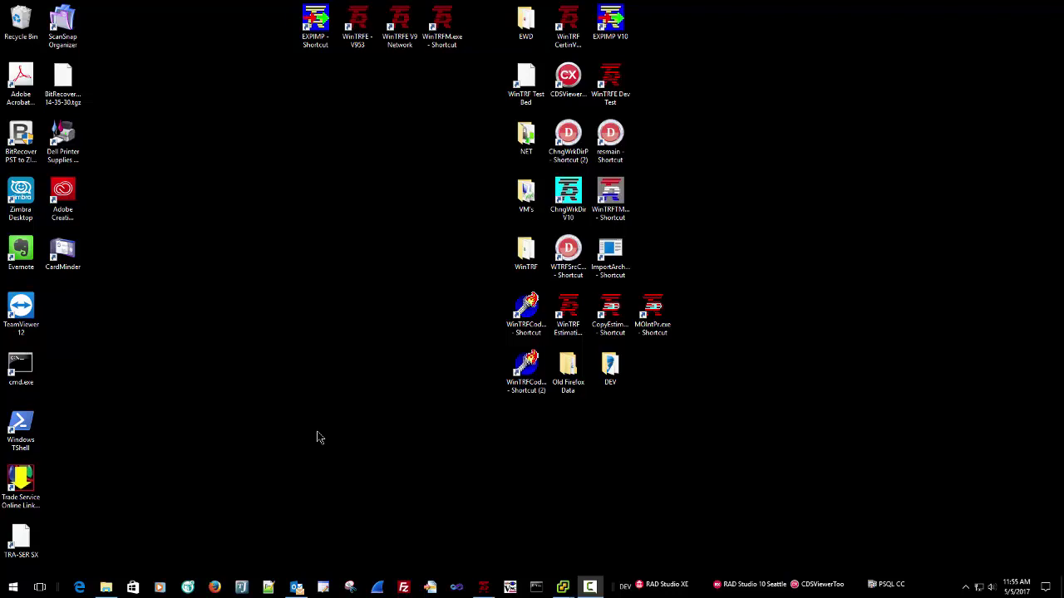
Launch the Copy Estimate Utility from the Cert-In Software Systems programs and start its copy function
click(12, 592)
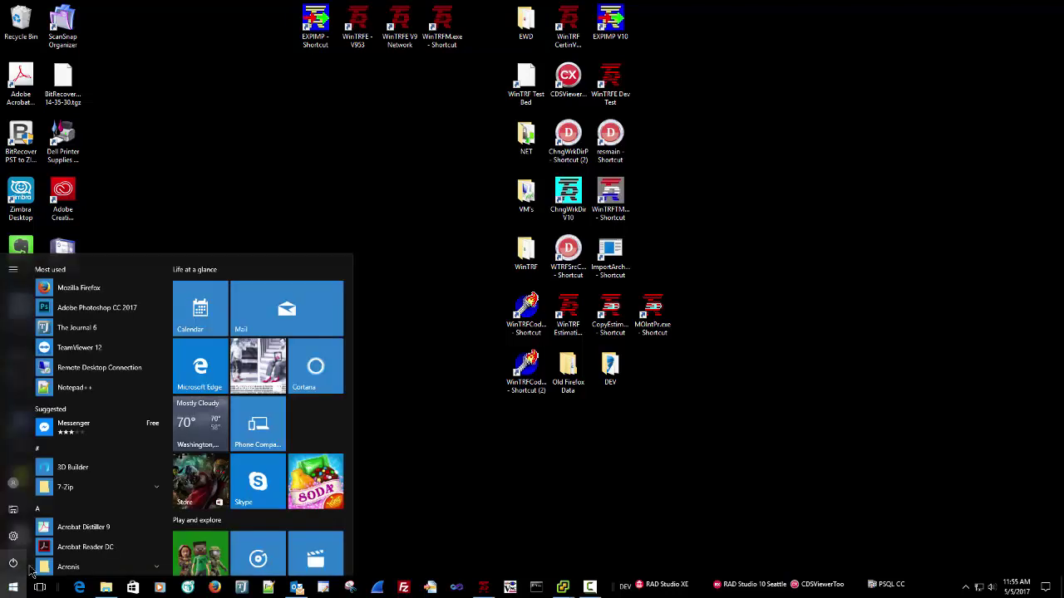
scroll(72, 541, down, 1)
scroll(72, 541, down, 5)
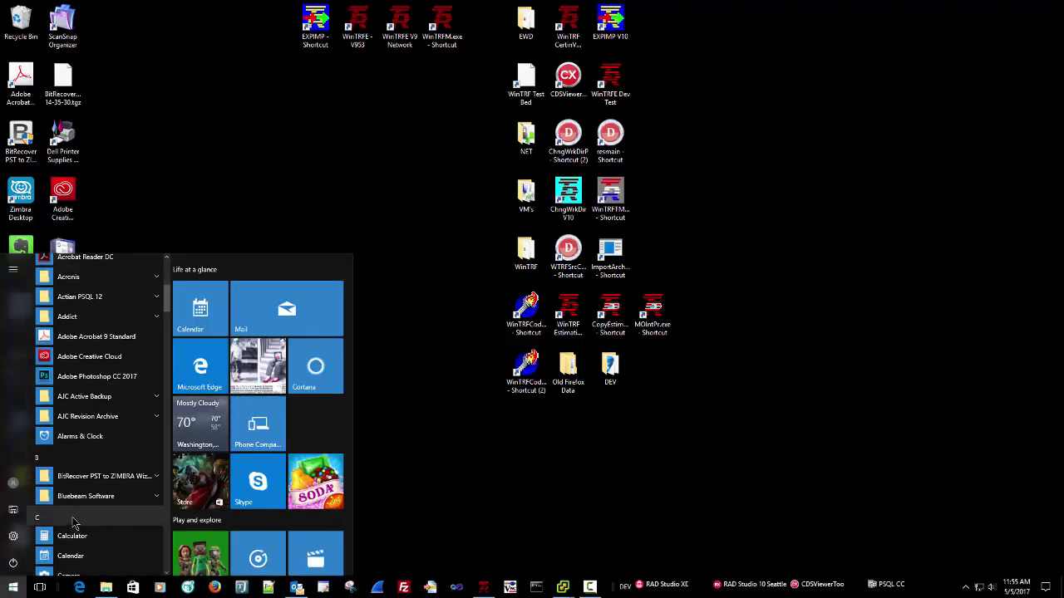
scroll(73, 521, down, 3)
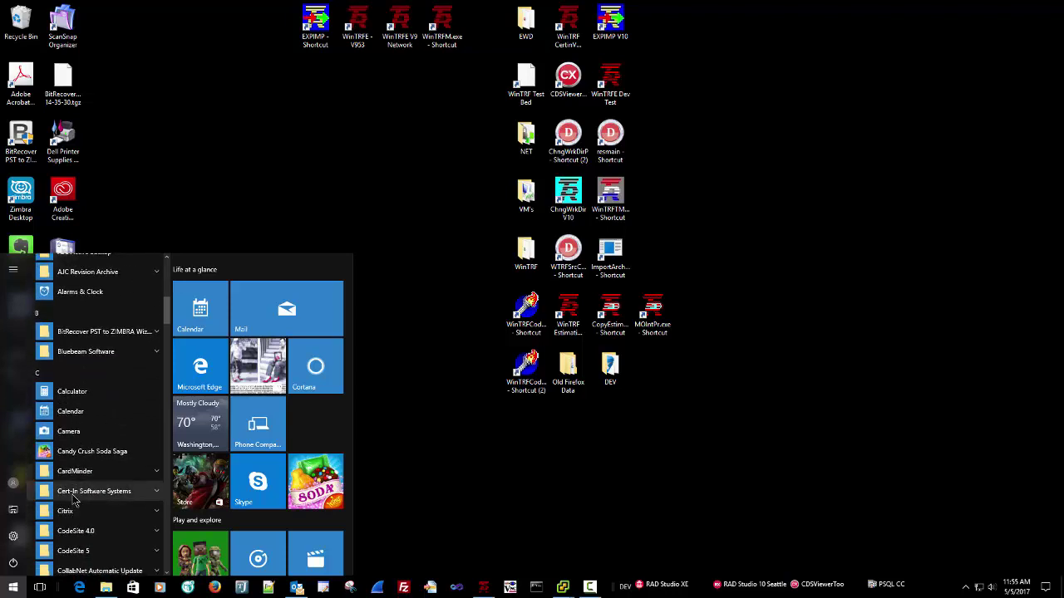
click(73, 495)
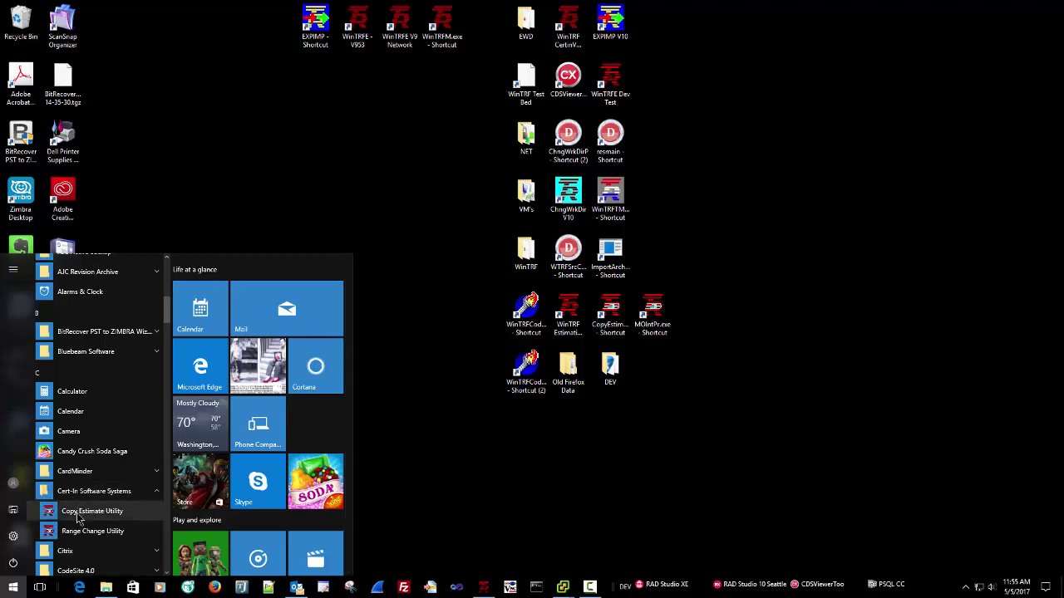
click(76, 514)
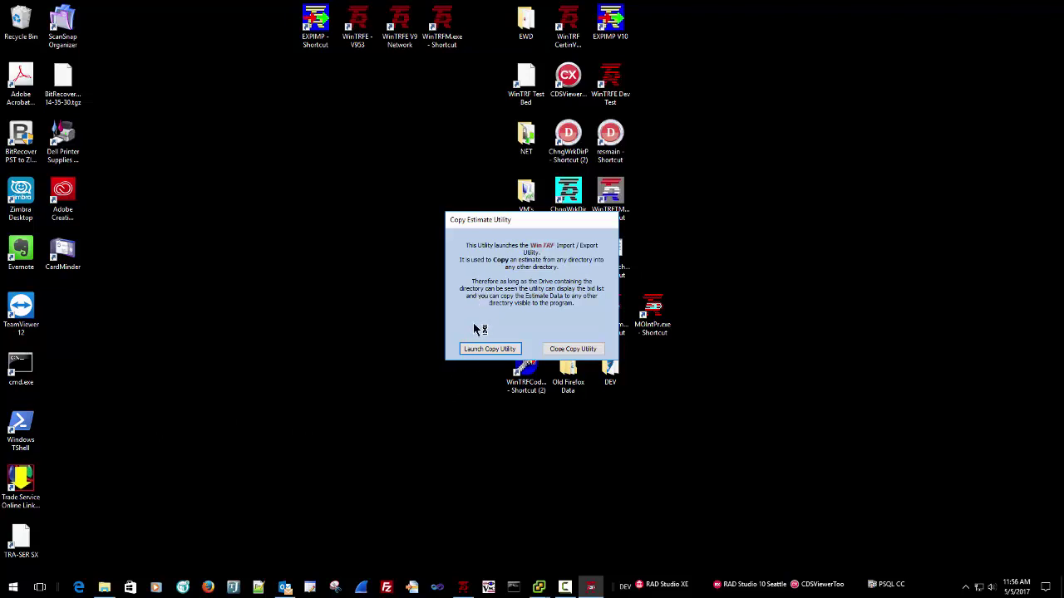
click(483, 350)
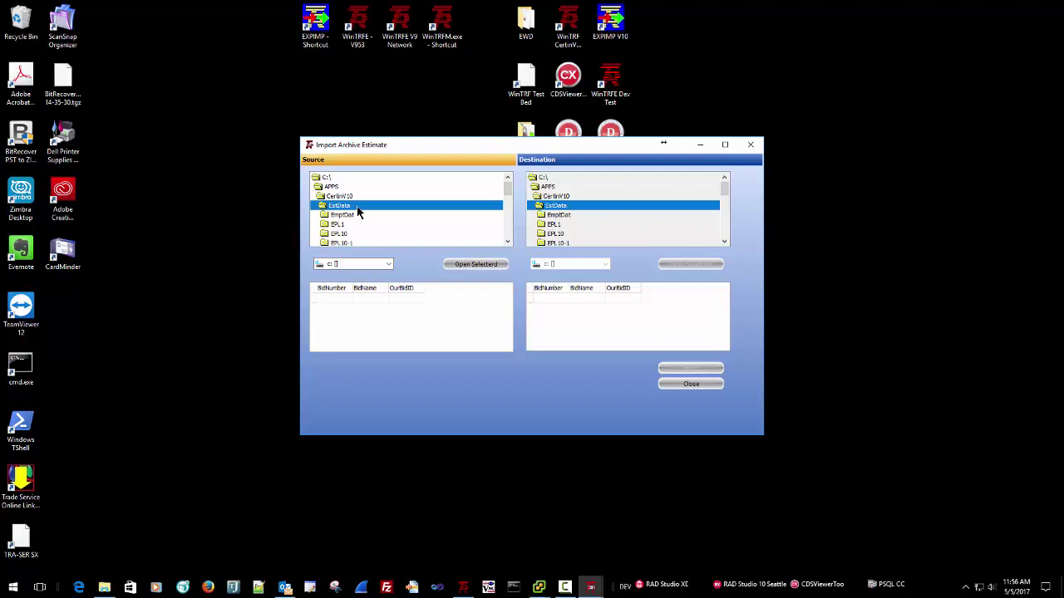
Set the source drive to e: [drive_e]
click(388, 264)
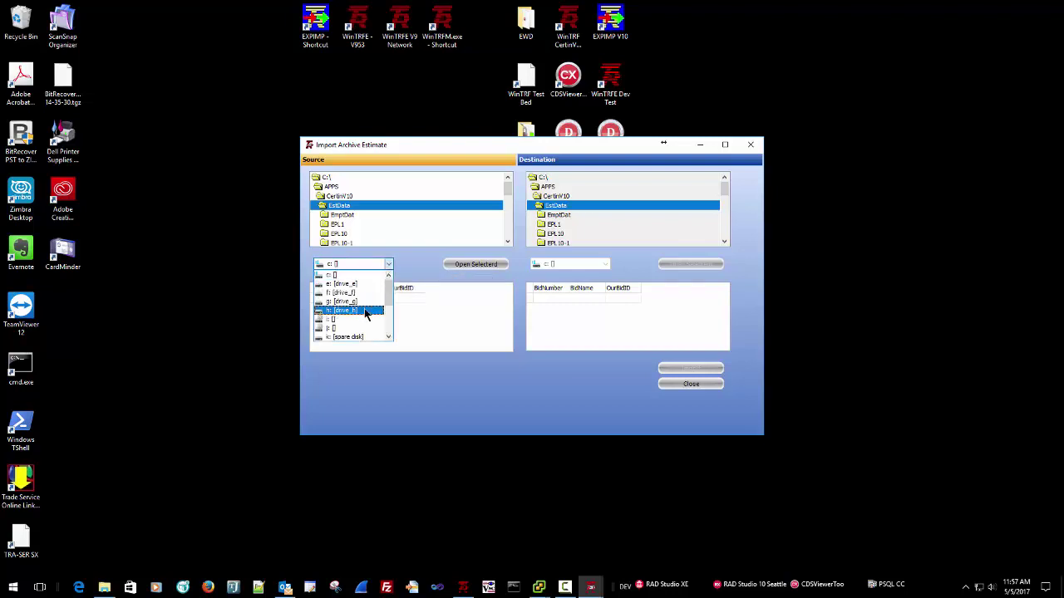
click(391, 305)
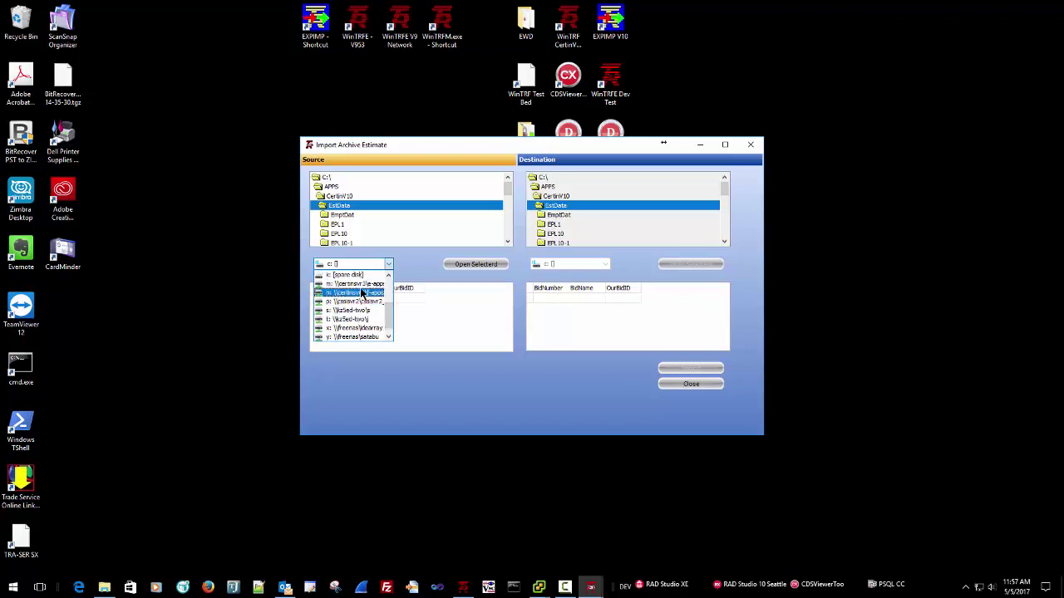
drag(390, 312, 390, 296)
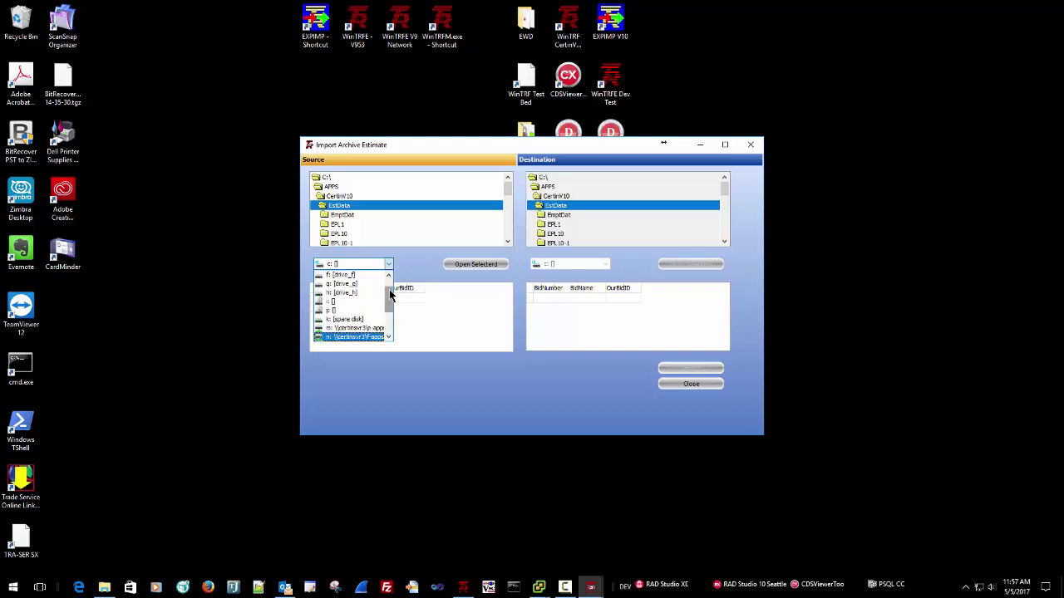
drag(391, 295, 391, 286)
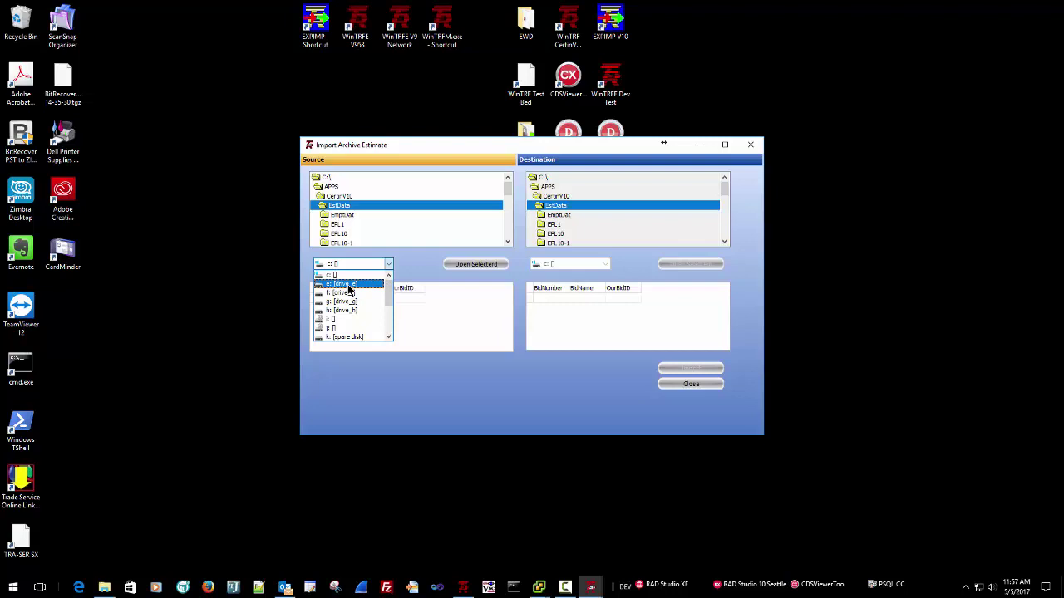
click(349, 285)
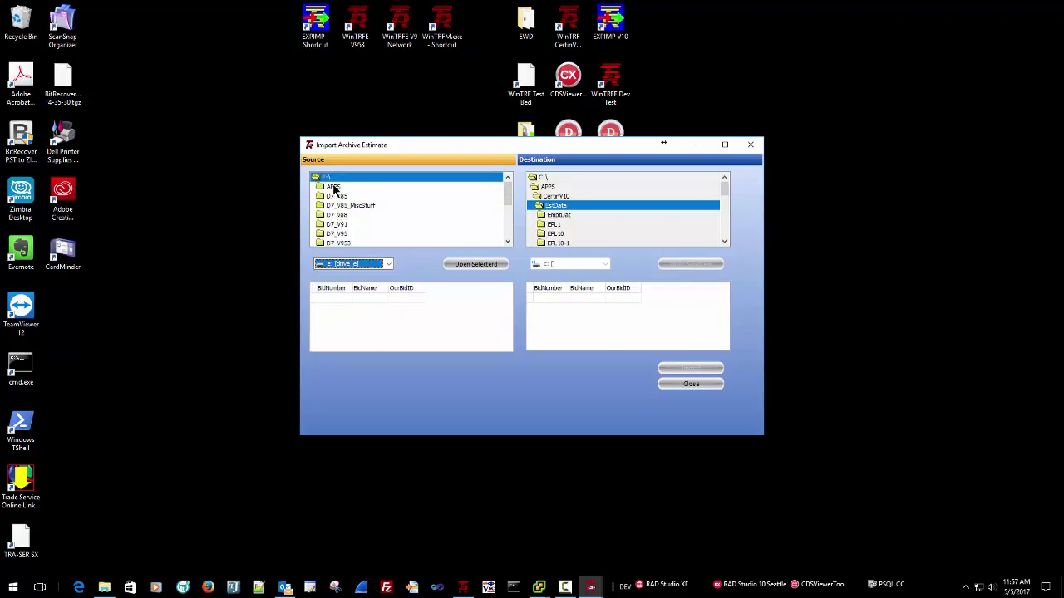
Choose E:\APPS\Certin\ESTDATA as the source folder and open its bid list
click(336, 216)
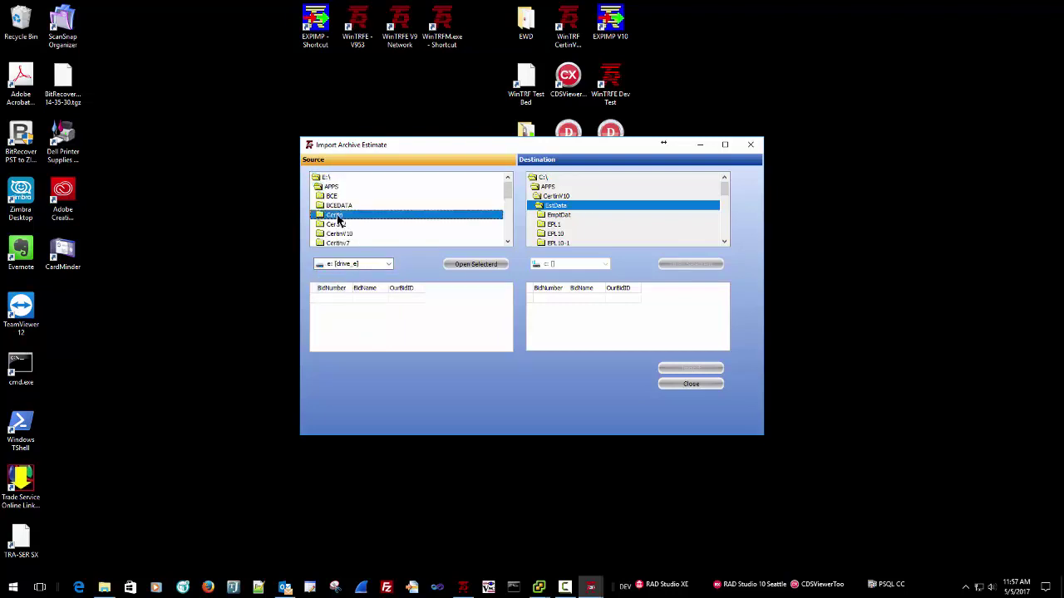
double_click(337, 217)
scroll(356, 224, down, 2)
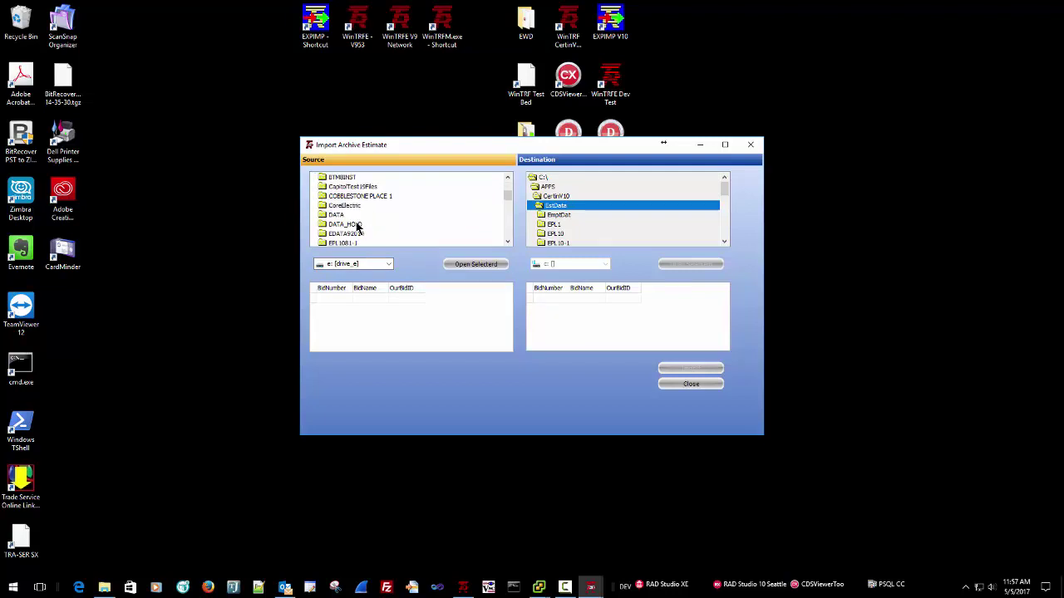
scroll(357, 226, down, 1)
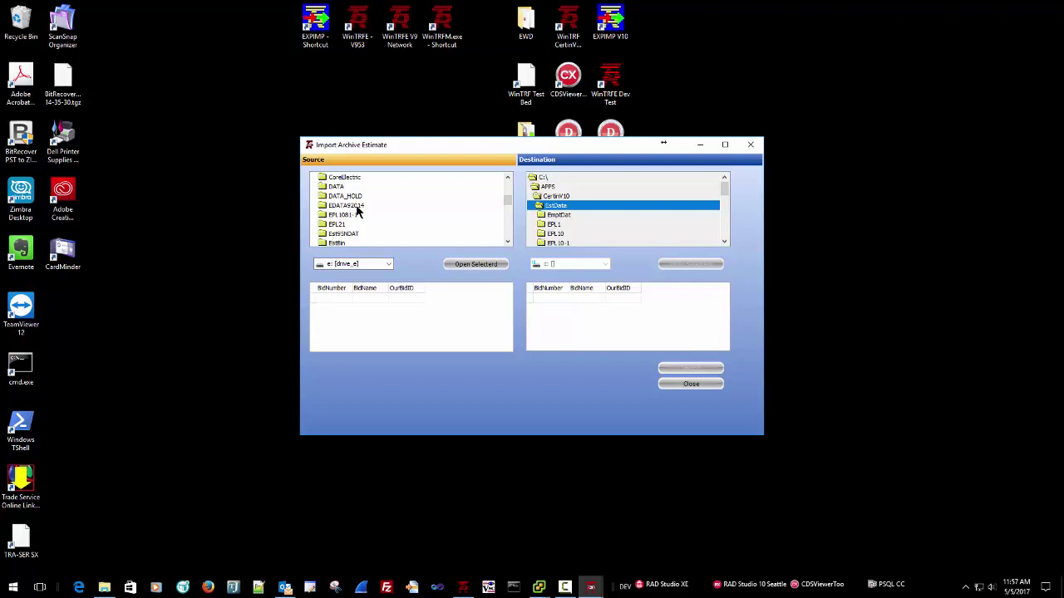
scroll(354, 225, down, 1)
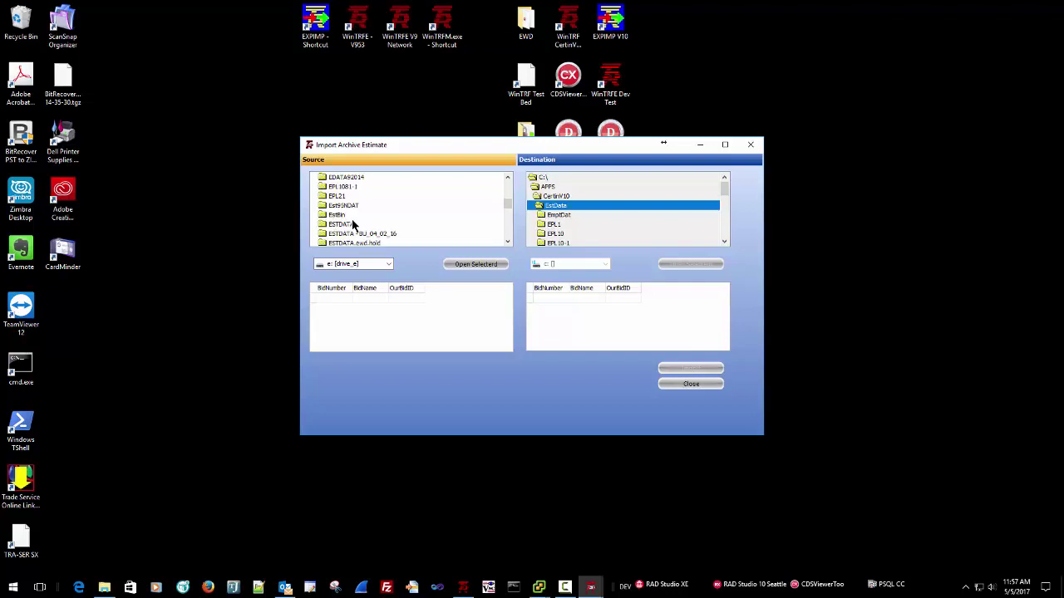
click(352, 225)
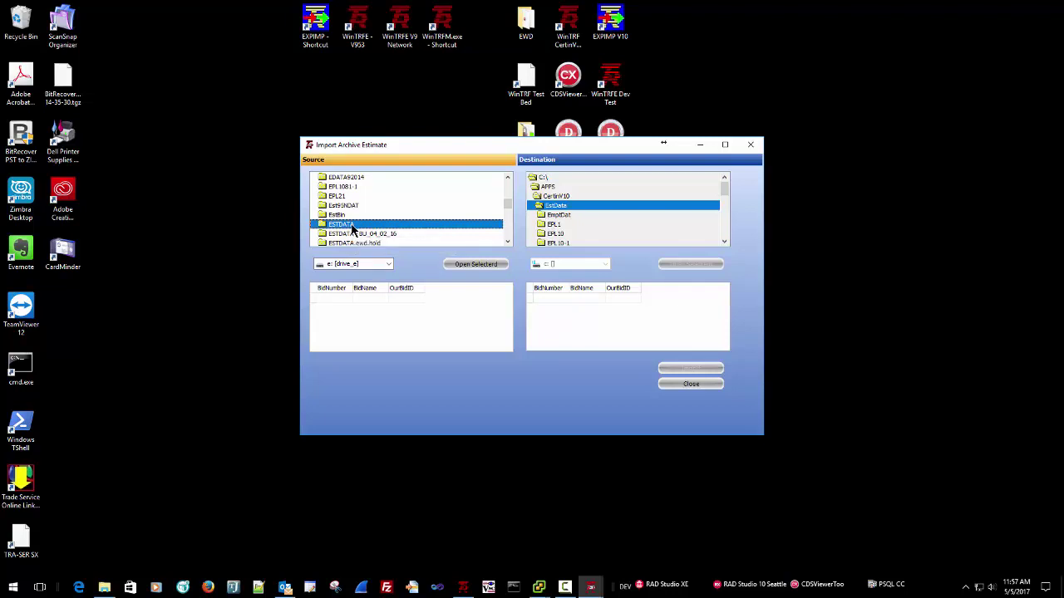
double_click(351, 226)
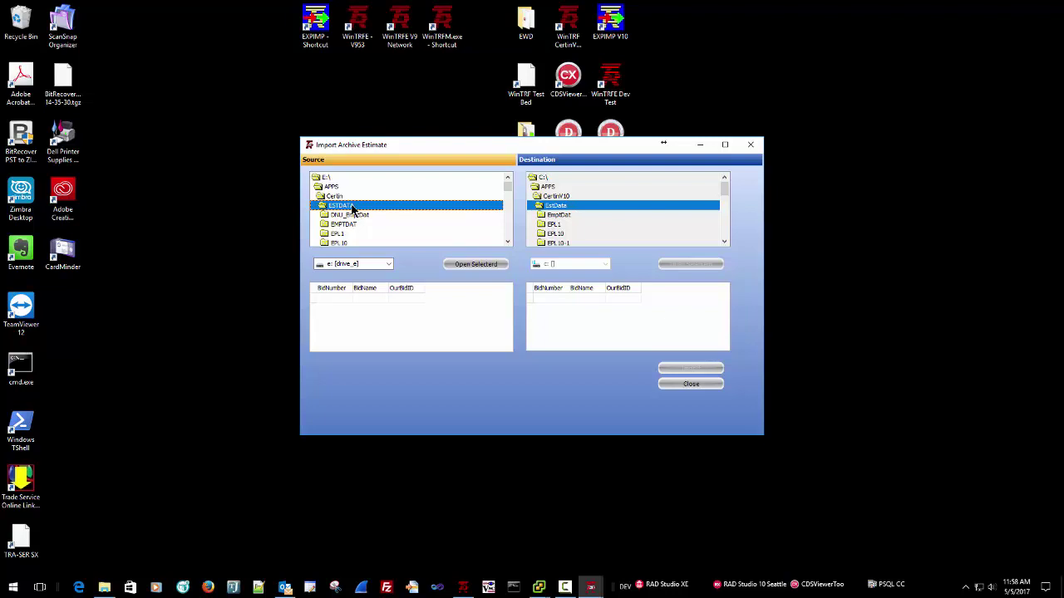
click(455, 266)
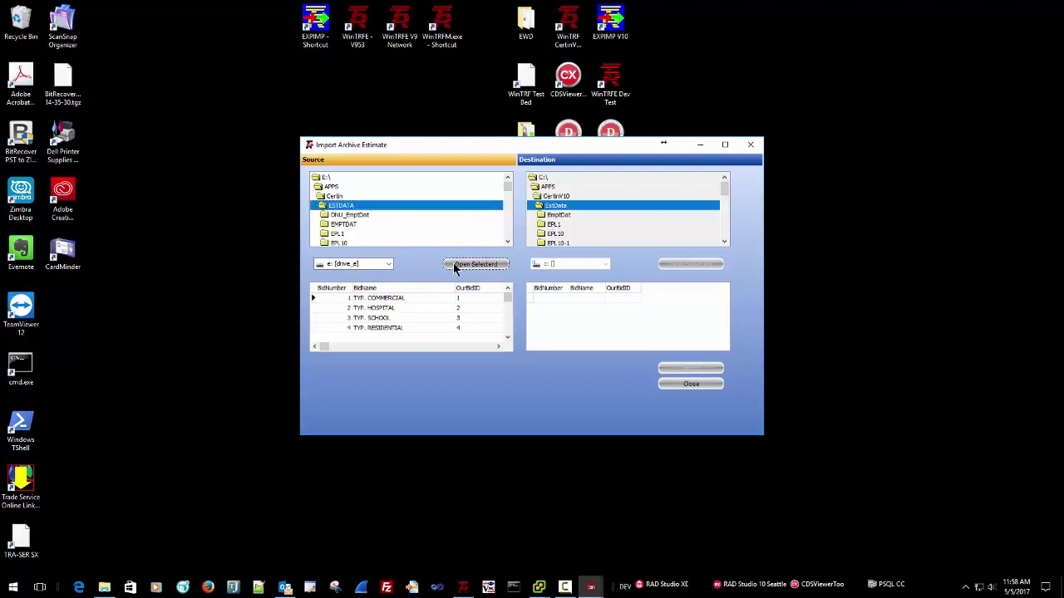
Select bid 26, Demo Electrical, in the source bid list as the estimate to copy
click(508, 338)
click(507, 338)
click(508, 337)
click(508, 338)
click(508, 337)
click(508, 338)
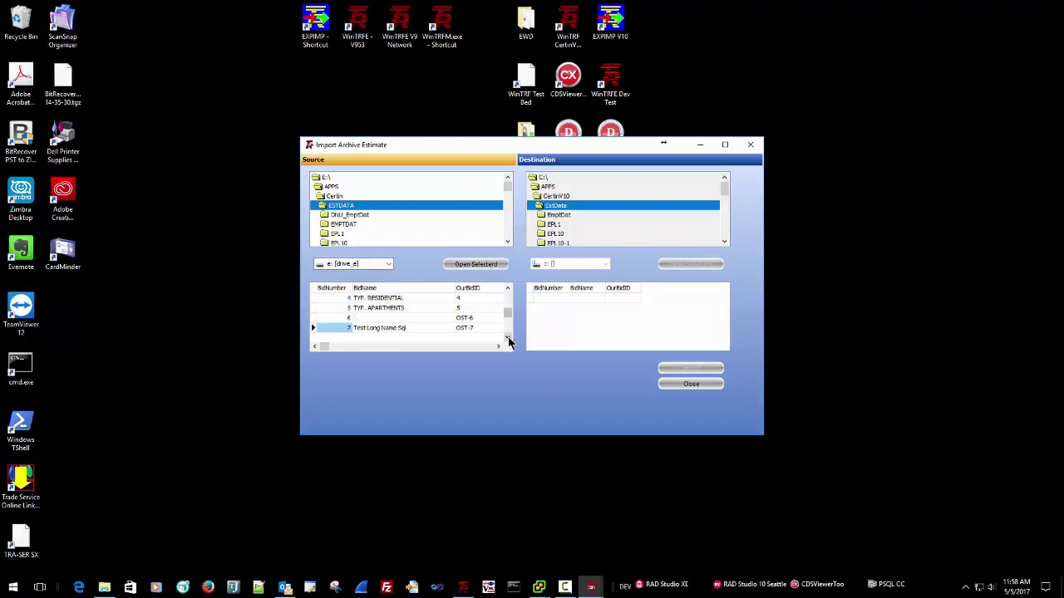
click(508, 338)
click(508, 338)
click(508, 337)
click(507, 338)
click(508, 338)
click(508, 337)
click(508, 337)
click(508, 337)
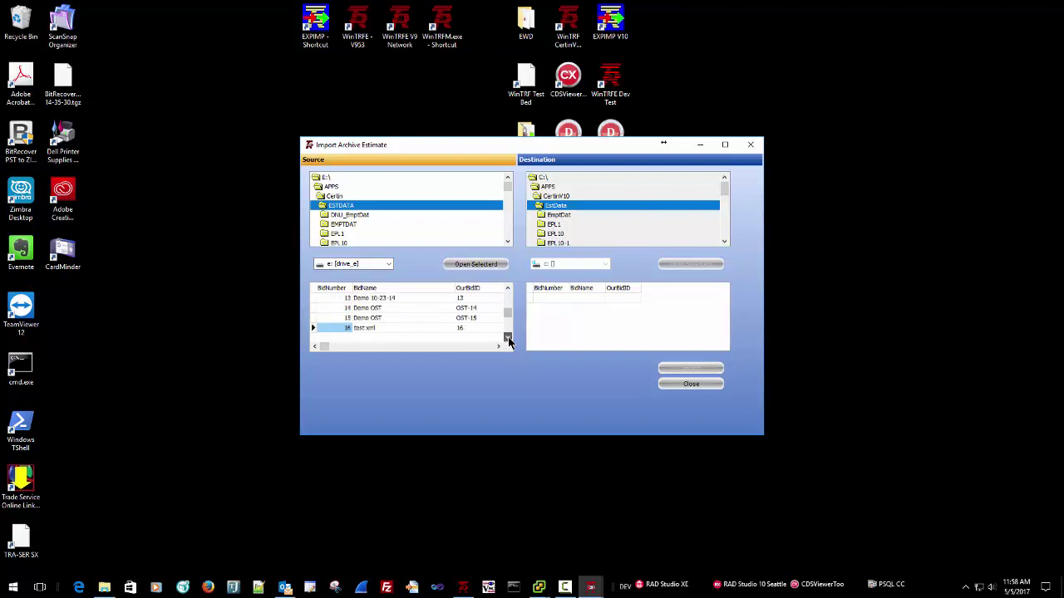
click(508, 337)
click(508, 338)
click(508, 337)
click(507, 337)
click(508, 337)
click(508, 338)
click(508, 337)
click(508, 338)
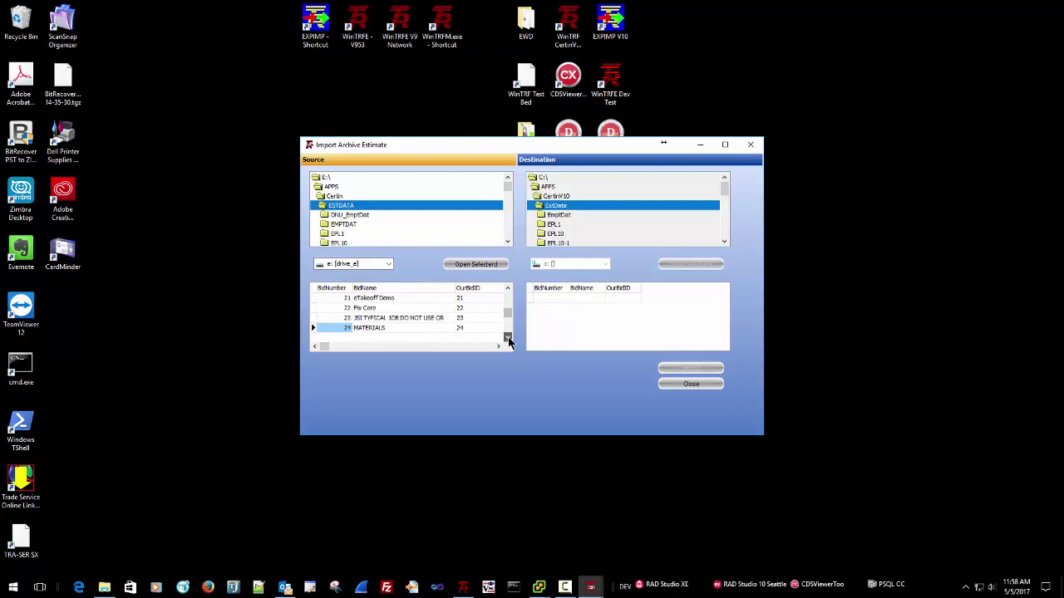
click(507, 336)
click(508, 337)
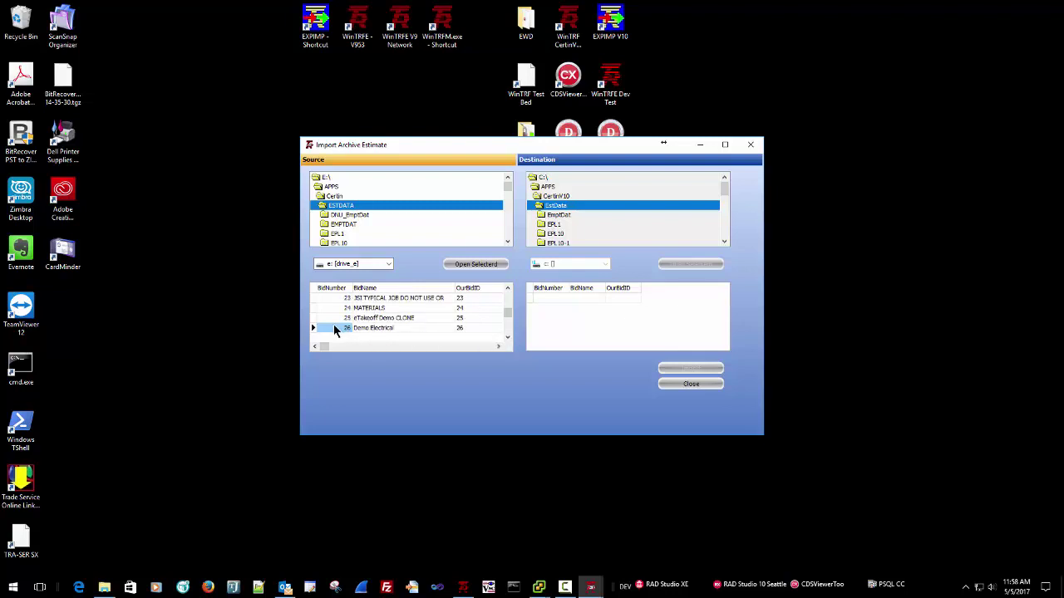
click(364, 332)
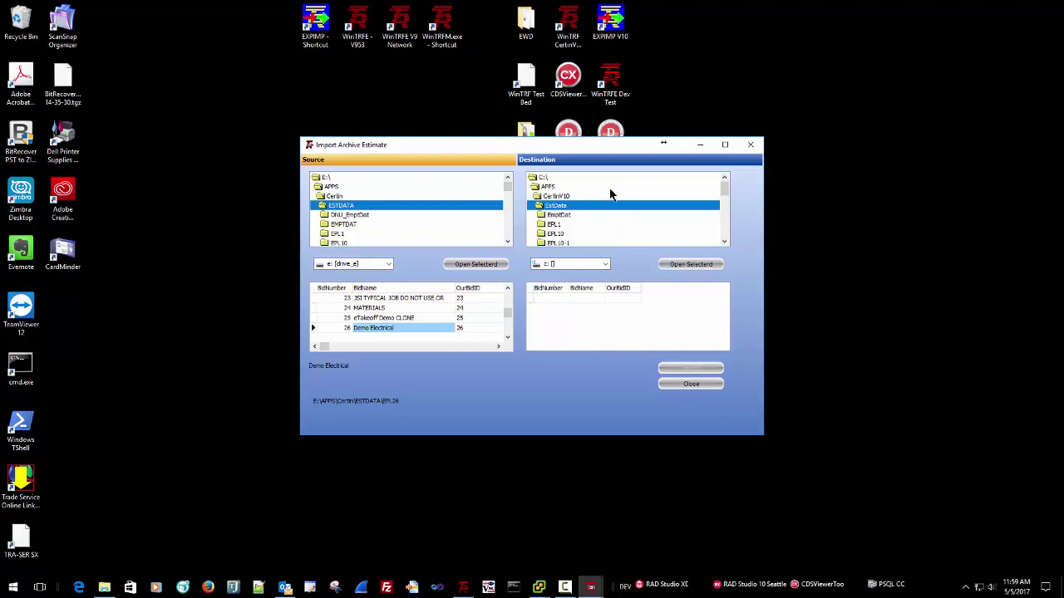
Choose C:\APPS\CertinV10\EstData as the destination folder and open its bid list
click(592, 214)
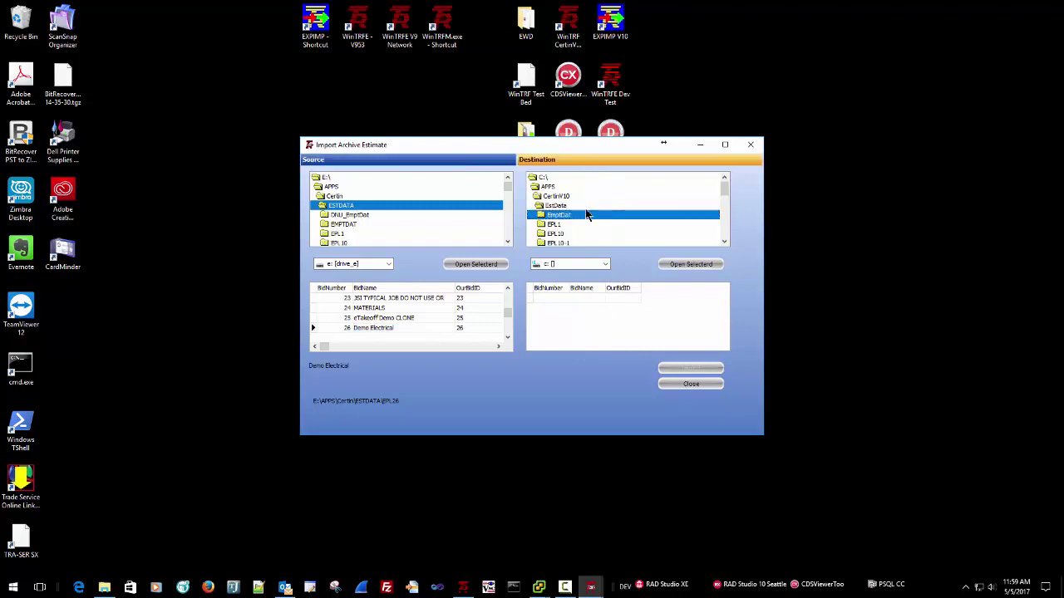
click(589, 197)
click(584, 187)
click(583, 205)
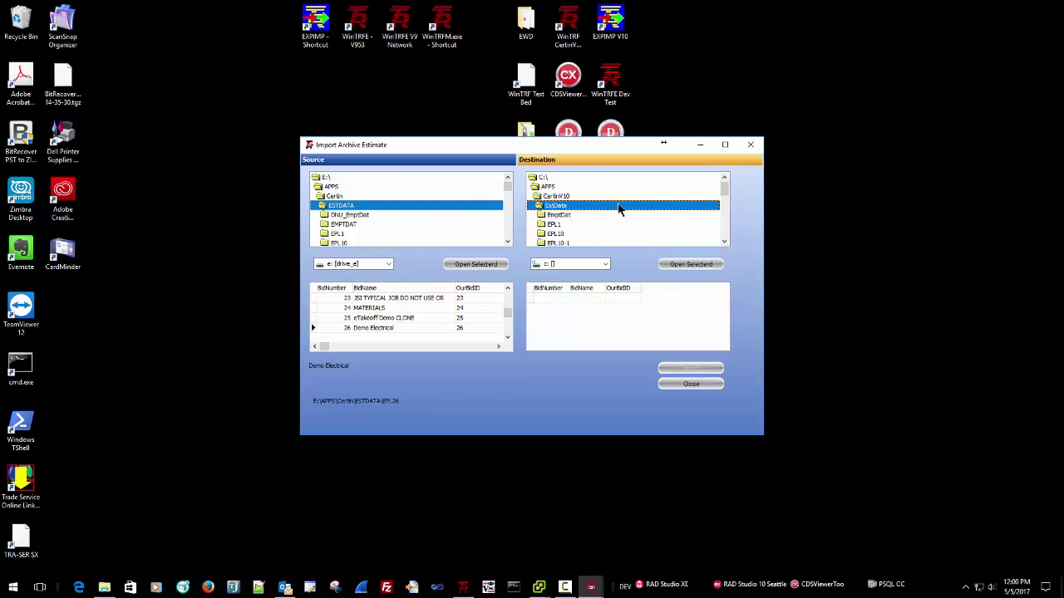
click(681, 265)
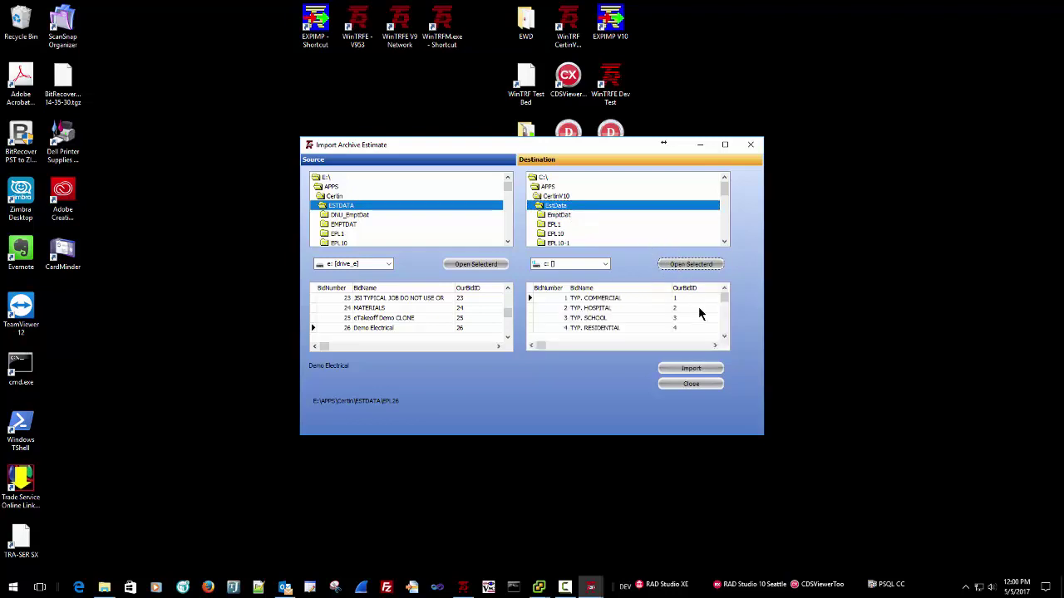
Import the Demo Electrical estimate into the destination with new bid number 11 and close the copy utility
drag(724, 297, 731, 340)
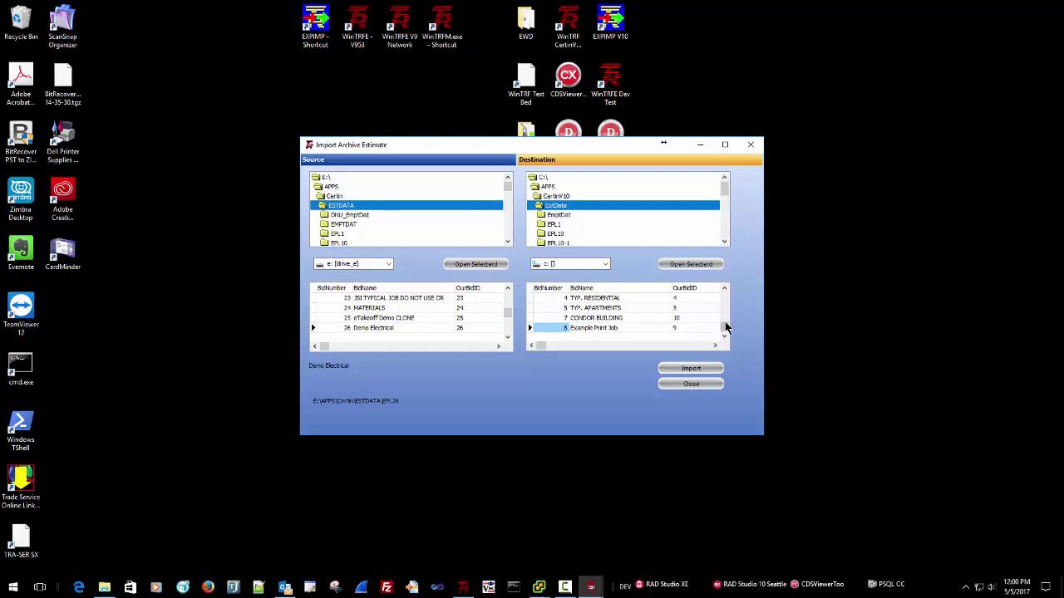
mouse_move(724, 326)
mouse_down()
mouse_move(731, 290)
mouse_move(726, 334)
mouse_up()
click(689, 370)
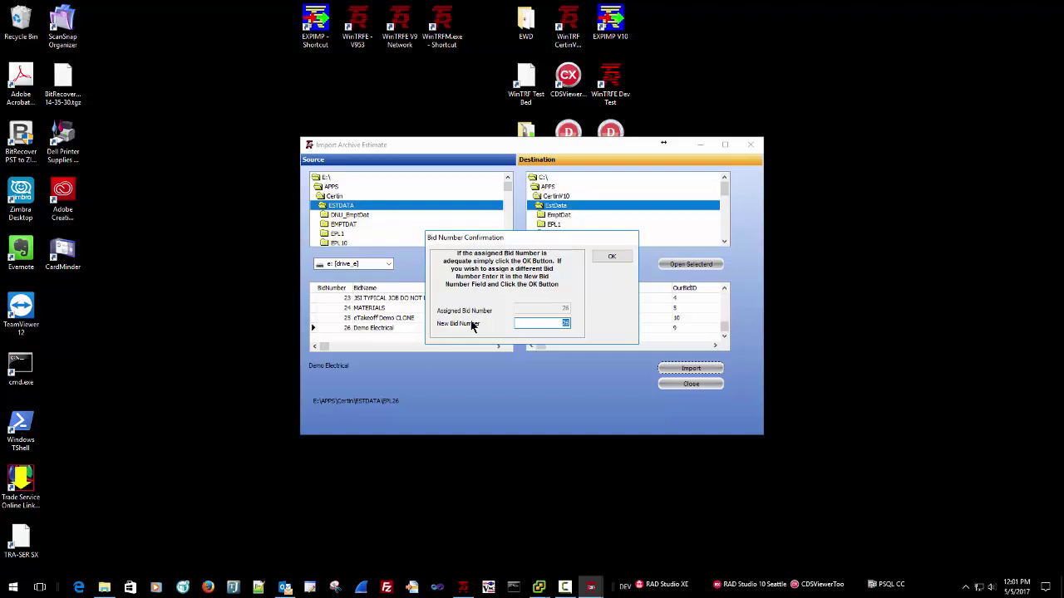
text(11)
click(628, 260)
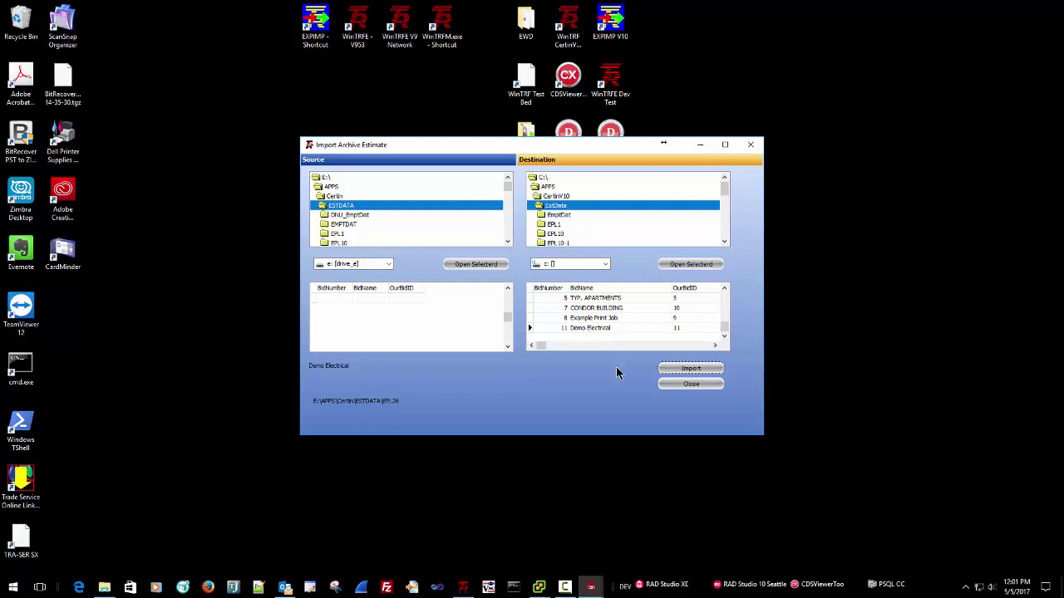
click(669, 384)
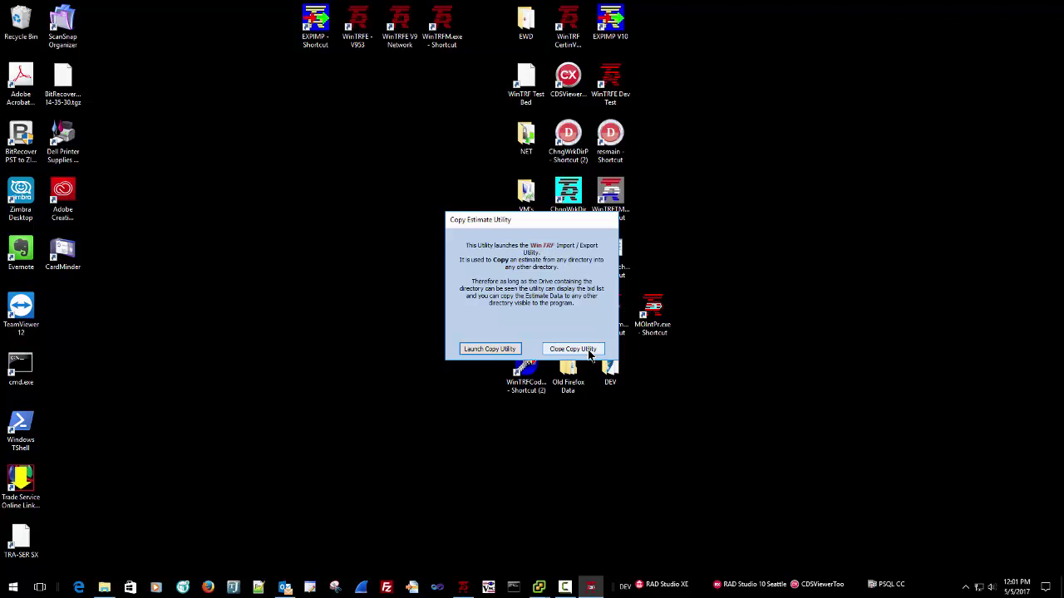
click(588, 353)
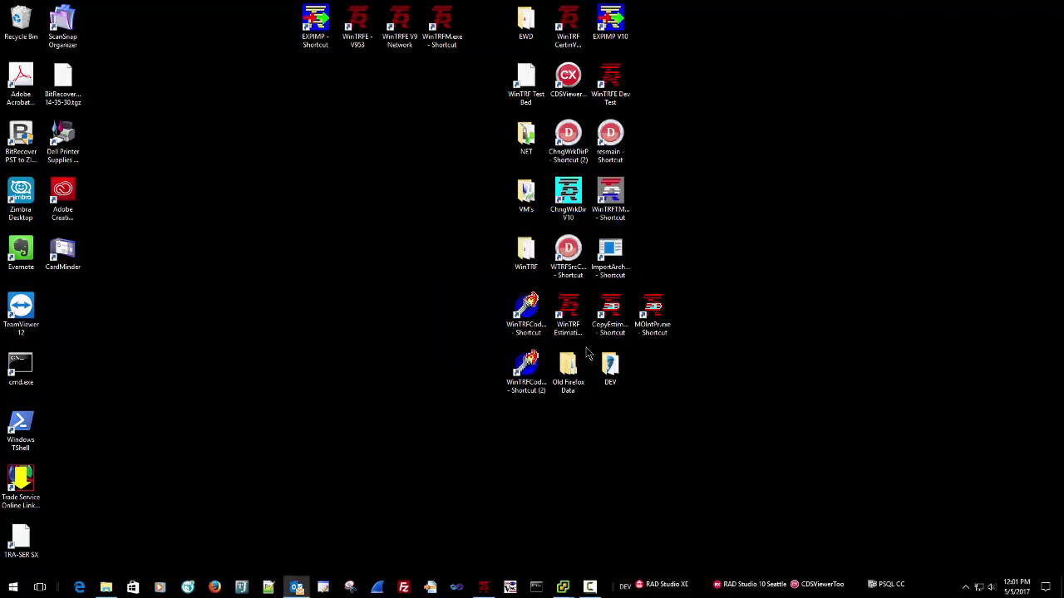
Start WinTRF Estimating from the WinTRFE Dev Test desktop shortcut and log in with the user's login ID
click(614, 87)
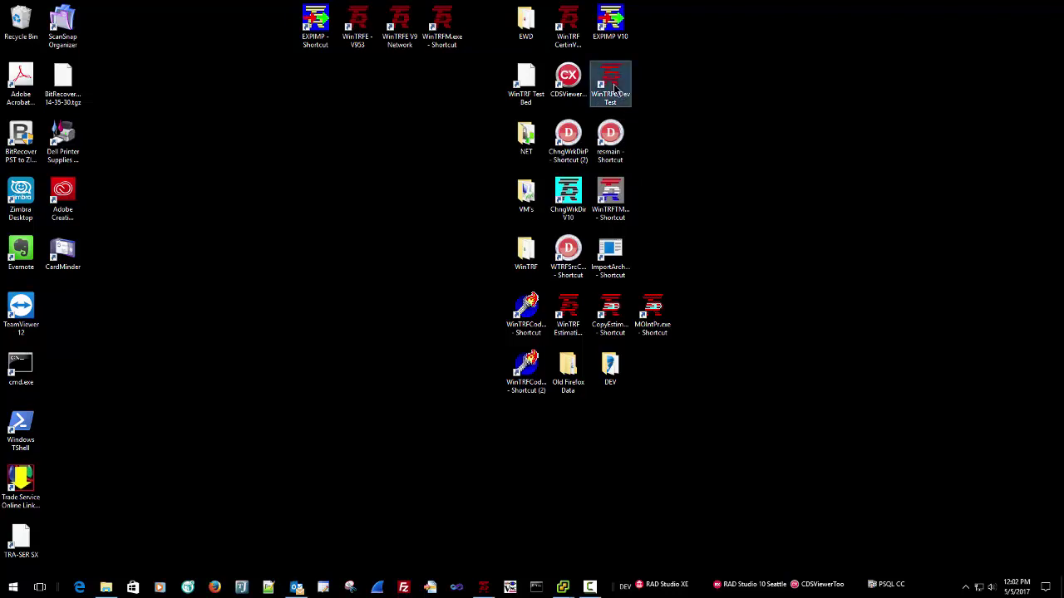
double_click(614, 87)
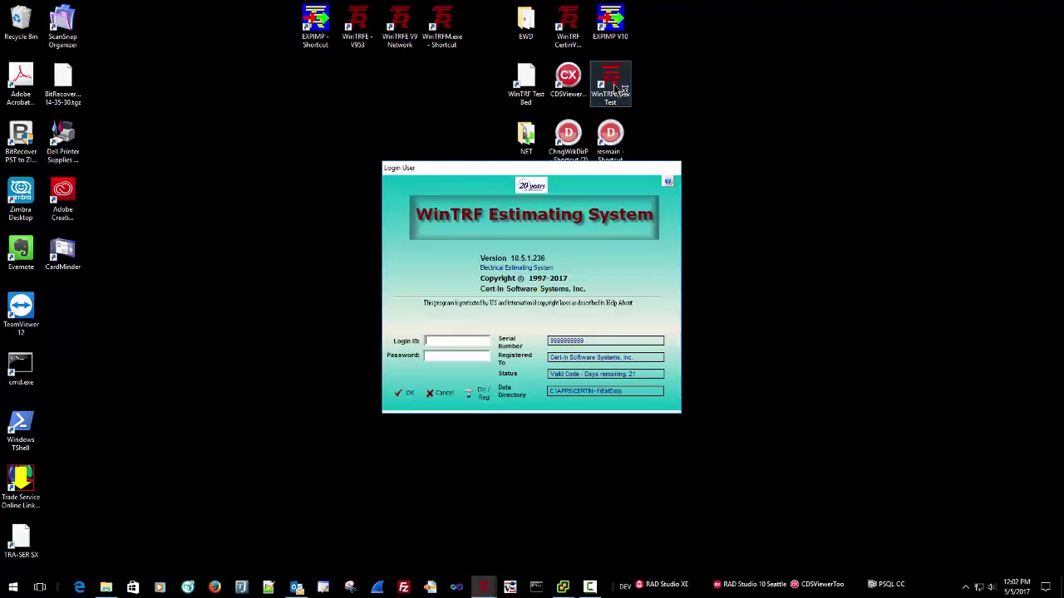
text(ERIC)
key(Return)
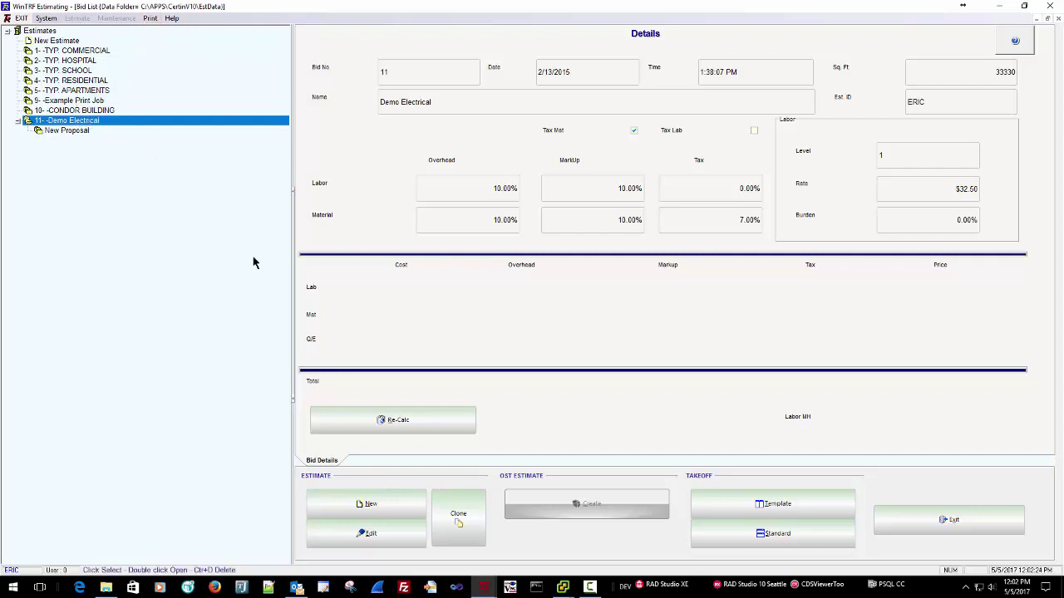
Examine the sections of bid 11, Demo Electrical, in the standard takeoff and exit the estimating program
click(753, 538)
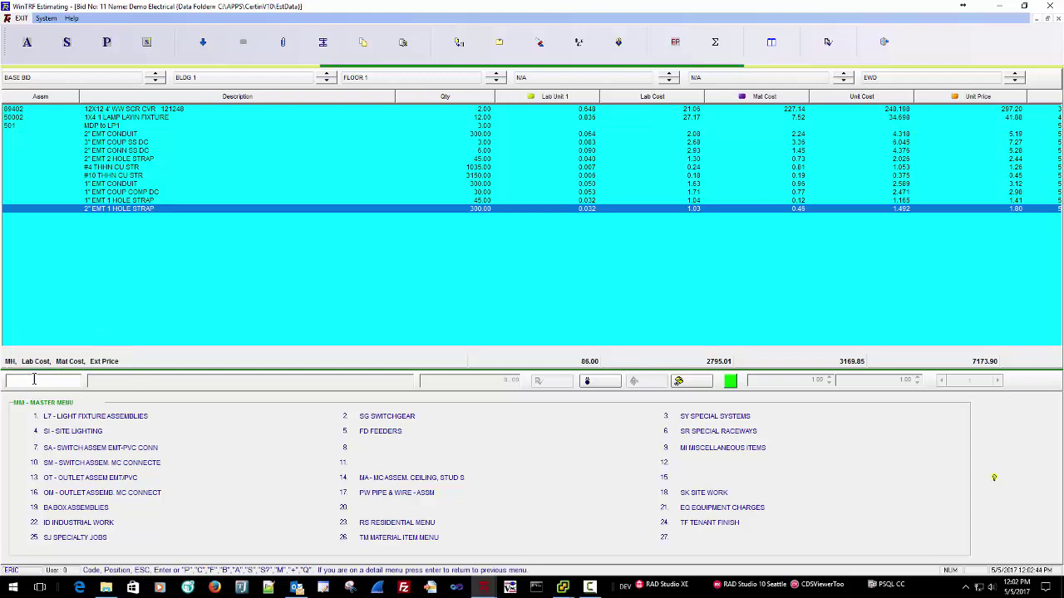
key(Page_Down)
key(Page_Down)
key(Page_Down)
key(Page_Down)
key(Page_Down)
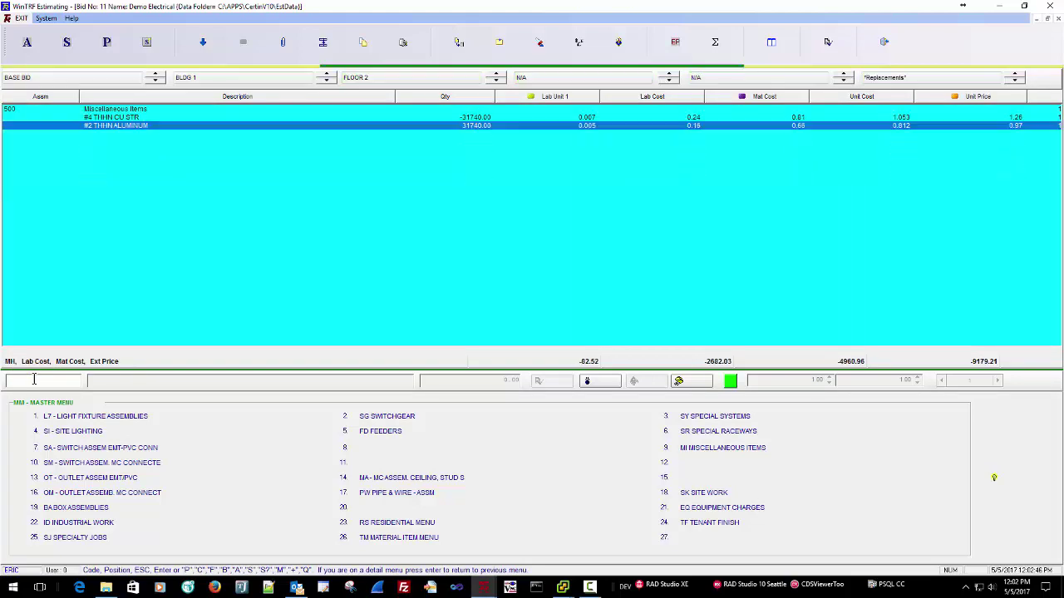
key(Page_Down)
key(Page_Down)
key(Page_Down)
key(Page_Down)
key(Page_Down)
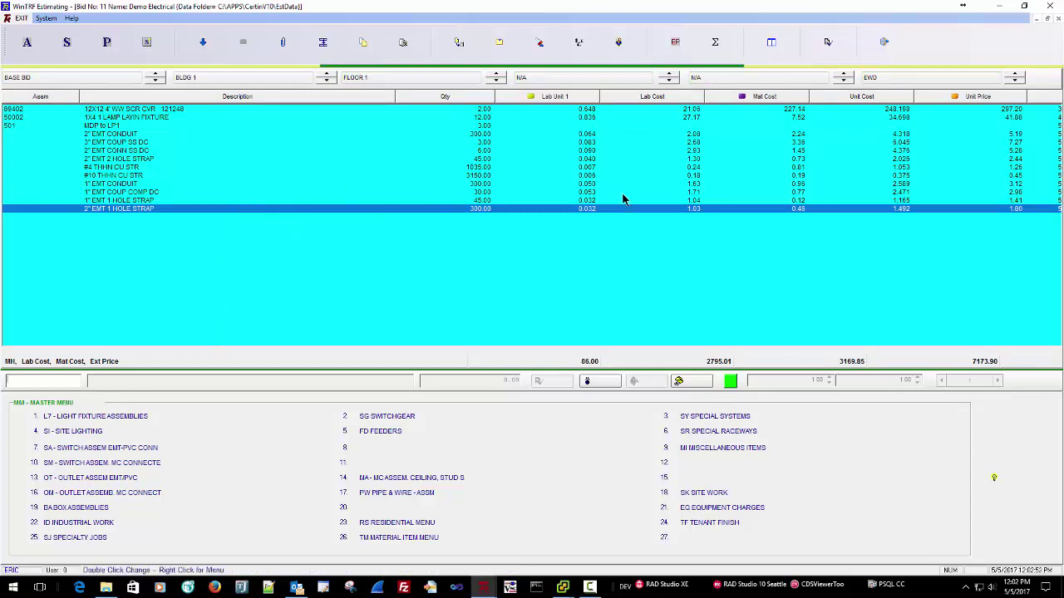
click(884, 42)
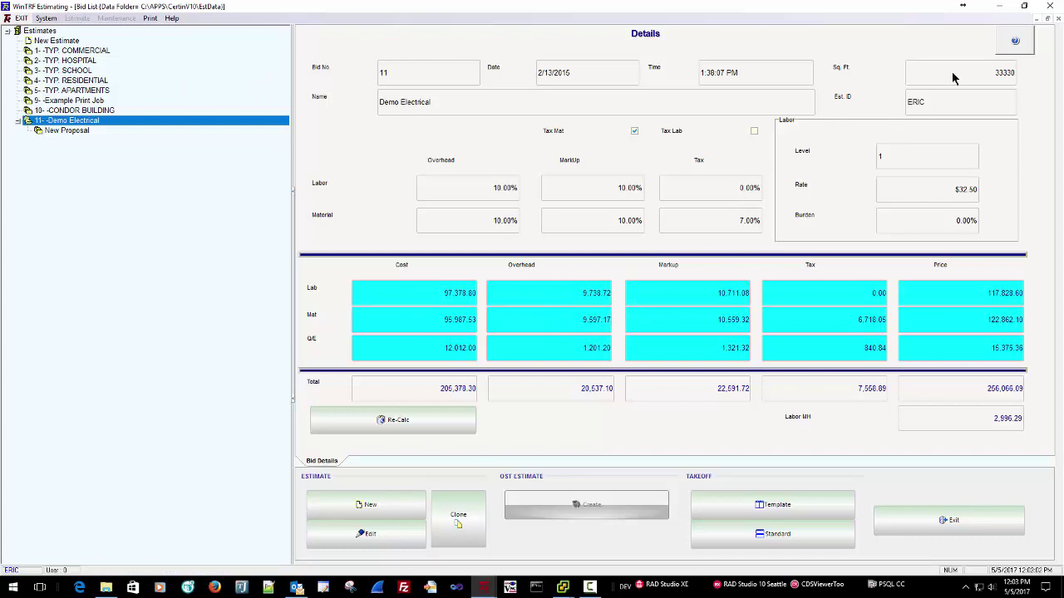
click(1051, 8)
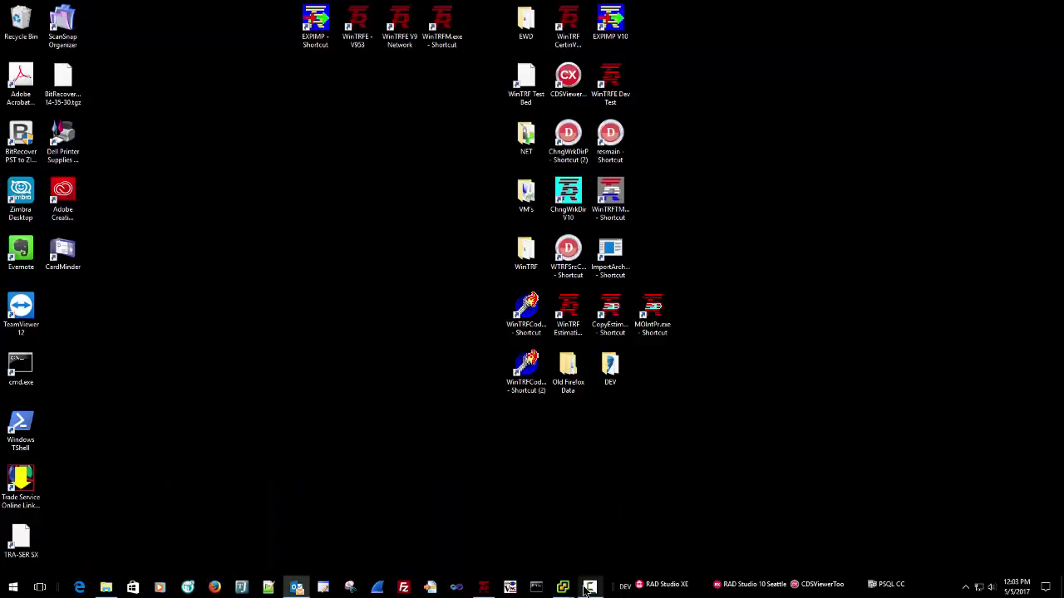